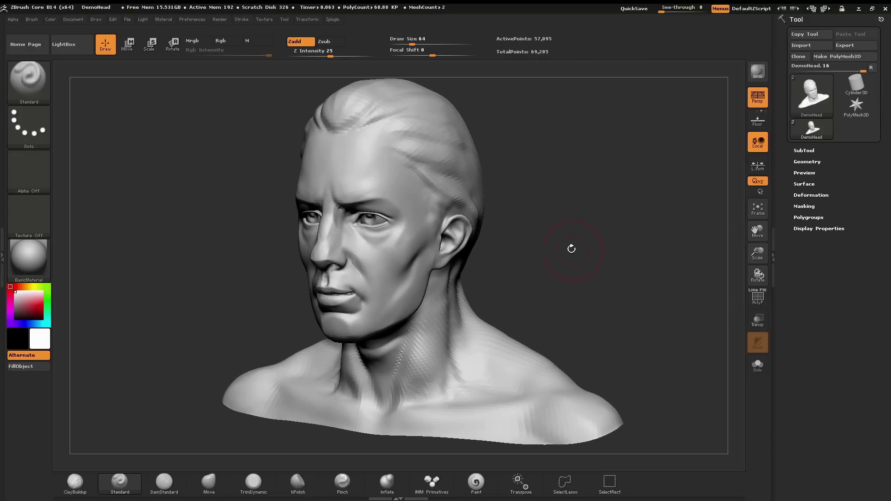
# - Turn the head frontal and expand Geometry to reveal Lower Res, the SDiv slider and Divide
pyautogui.moveTo(571, 246); pyautogui.dragTo(567, 249)
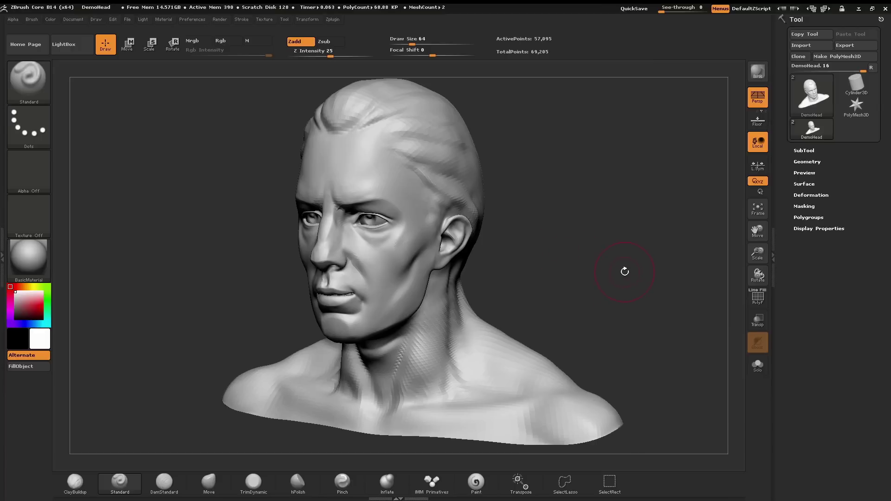
pyautogui.click(814, 161)
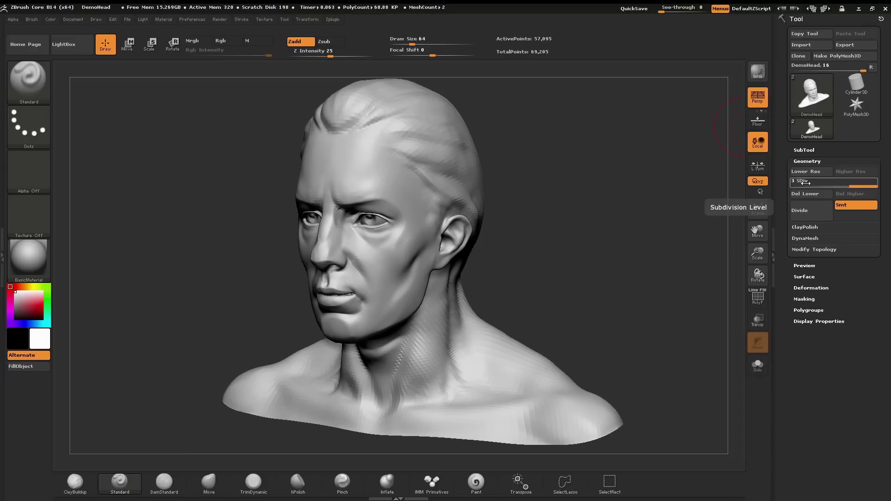
# - Compare SDiv 2 with SDiv 3 on the slider, then reframe the head view
pyautogui.moveTo(857, 186); pyautogui.dragTo(815, 185)
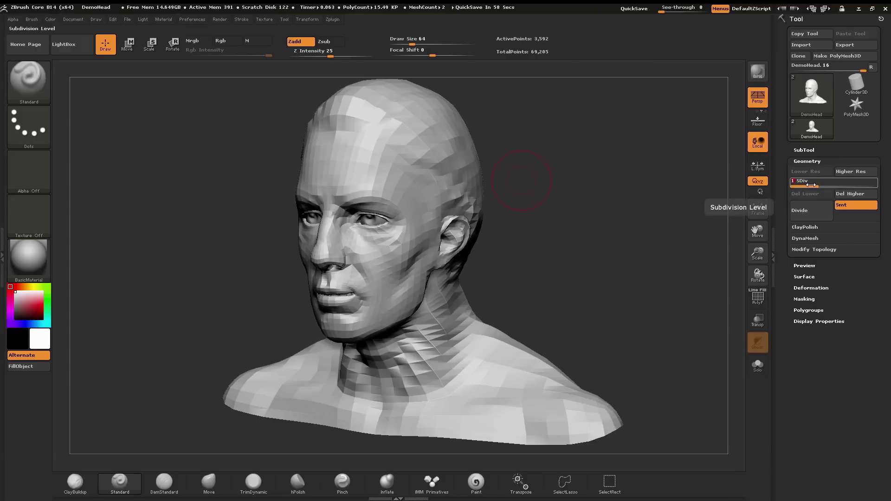
pyautogui.moveTo(810, 184); pyautogui.dragTo(866, 186)
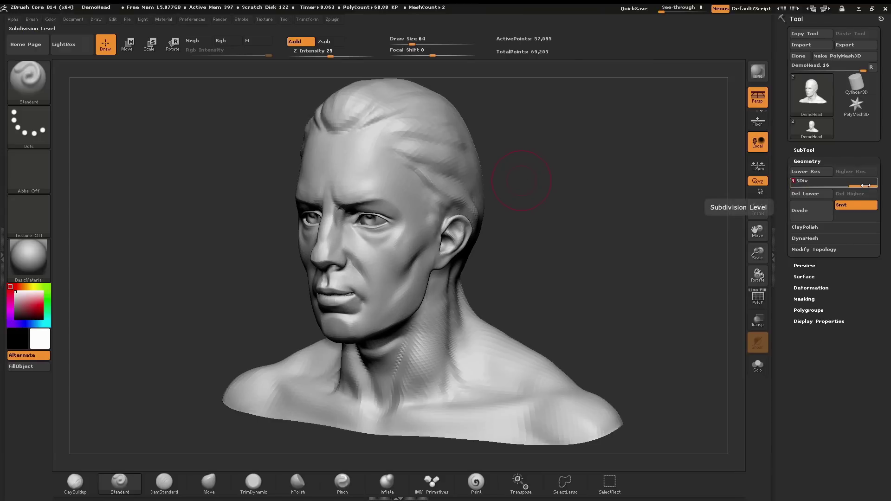
pyautogui.moveTo(580, 241); pyautogui.dragTo(550, 262, button='right')
pyautogui.rightClick(550, 262)
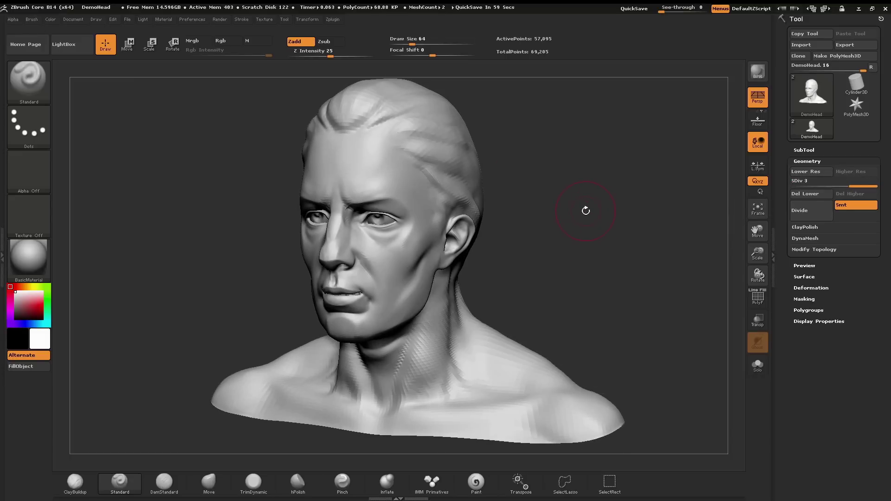
pyautogui.keyDown('alt'); pyautogui.moveTo(571, 288); pyautogui.dragTo(583, 285, button='right'); pyautogui.keyUp('alt')
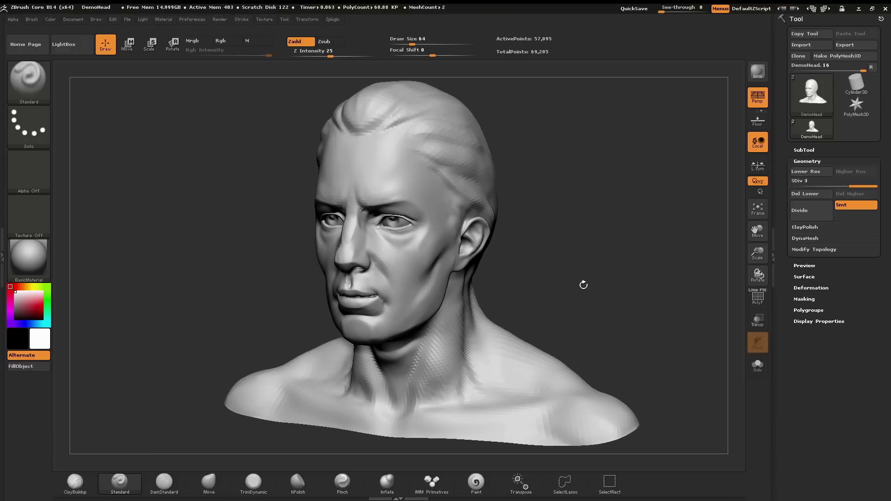
# - Divide the DemoHead to SDiv 4, then with Ctrl+D twice up to SDiv 6
pyautogui.click(811, 215)
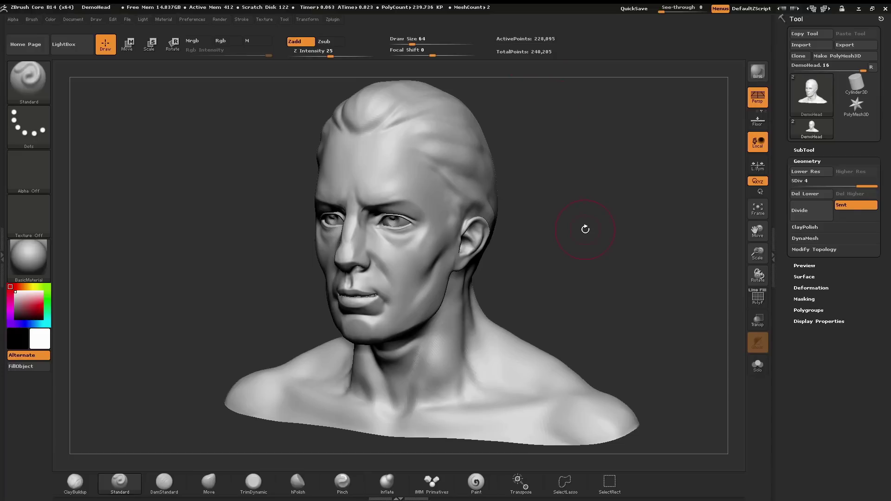
pyautogui.press('ctrl')
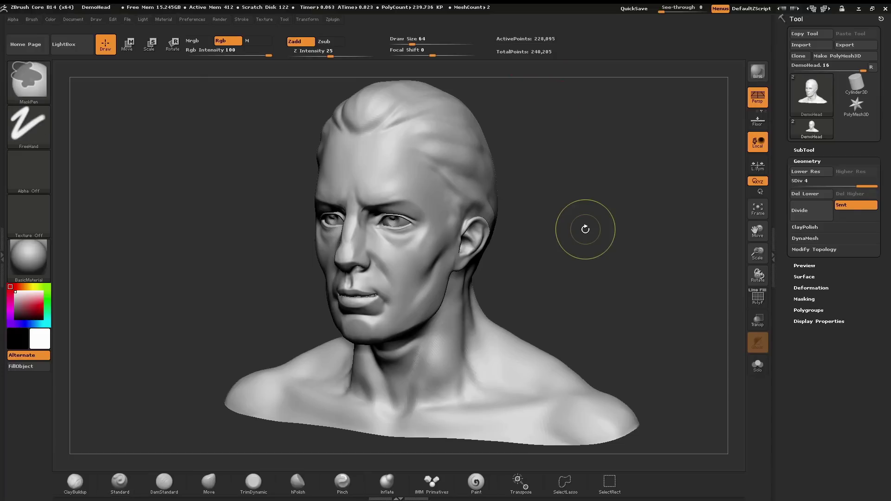
pyautogui.hotkey('ctrl', 'd')
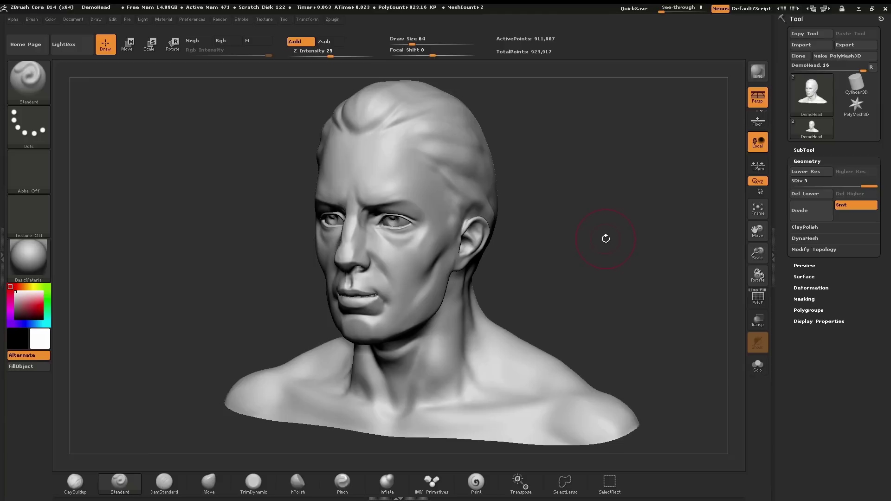
pyautogui.press('ctrl')
pyautogui.hotkey('ctrl', 'd')
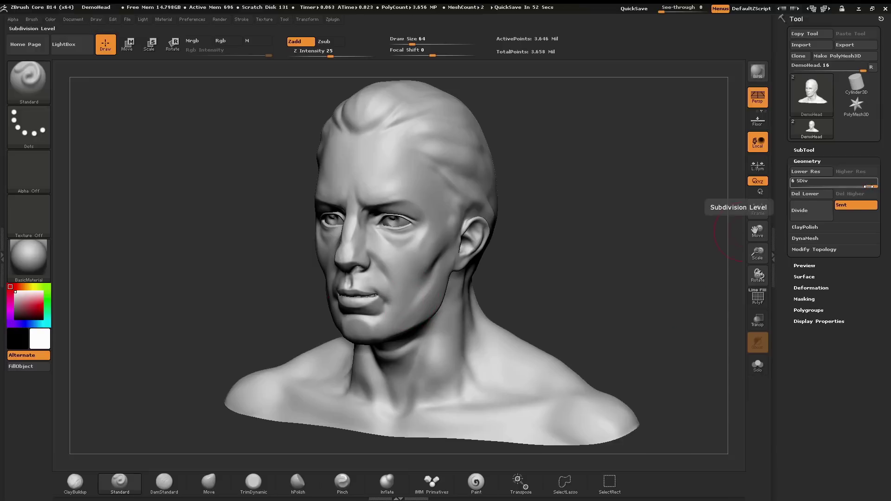
# - Drop the mesh to SDiv 1 after a quick comparison with the smooth level 4
pyautogui.moveTo(867, 186); pyautogui.dragTo(793, 187)
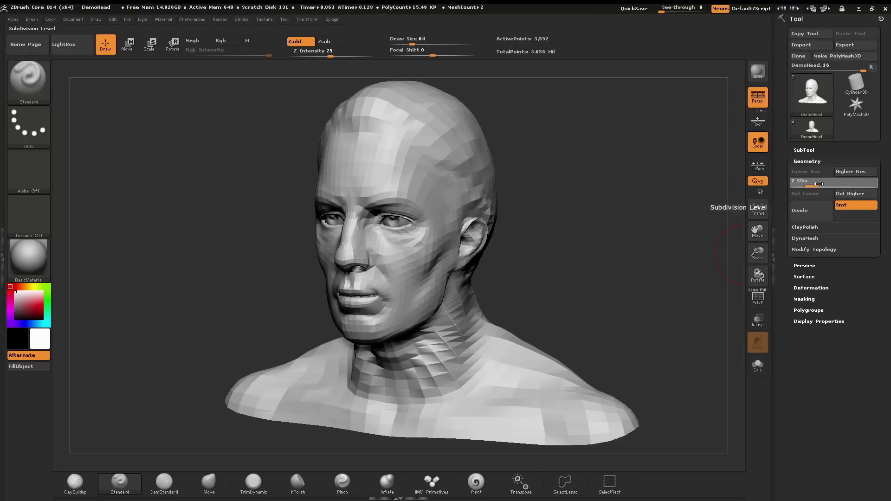
pyautogui.moveTo(798, 186); pyautogui.dragTo(842, 185)
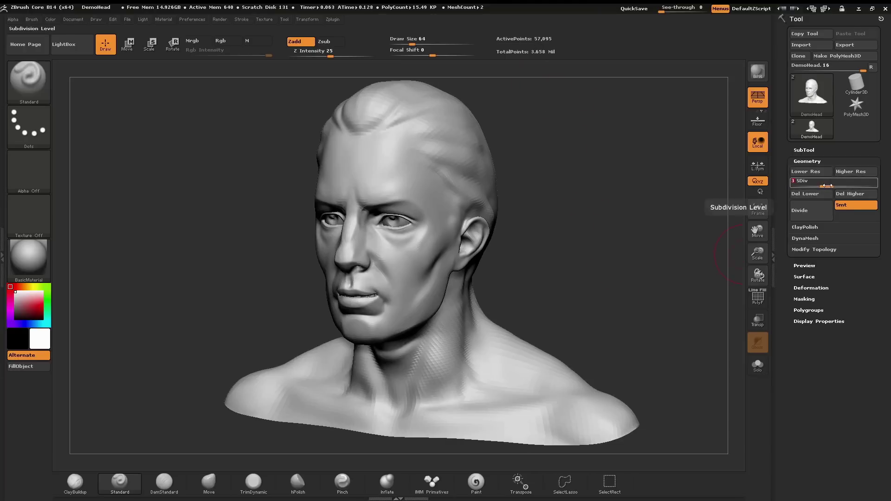
pyautogui.click(795, 187)
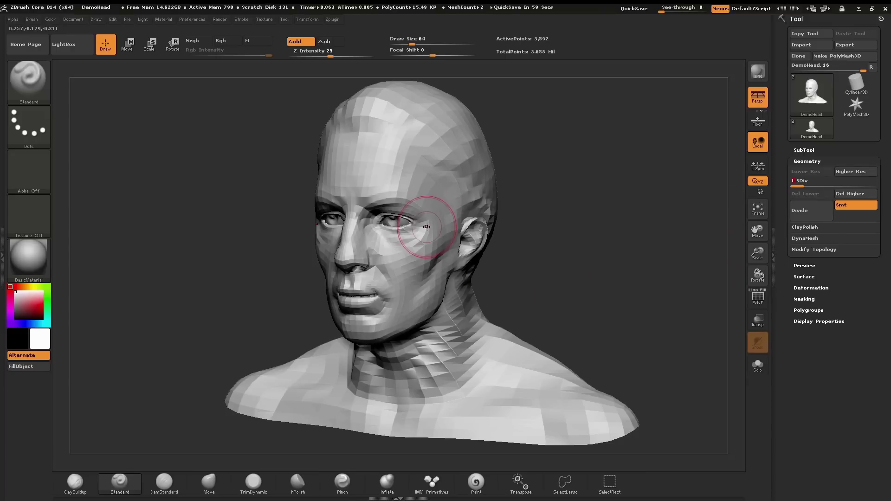
# - With the Move brush at size 124, pull the nose into a bulbous tip and widen nose and cheeks
pyautogui.click(208, 483)
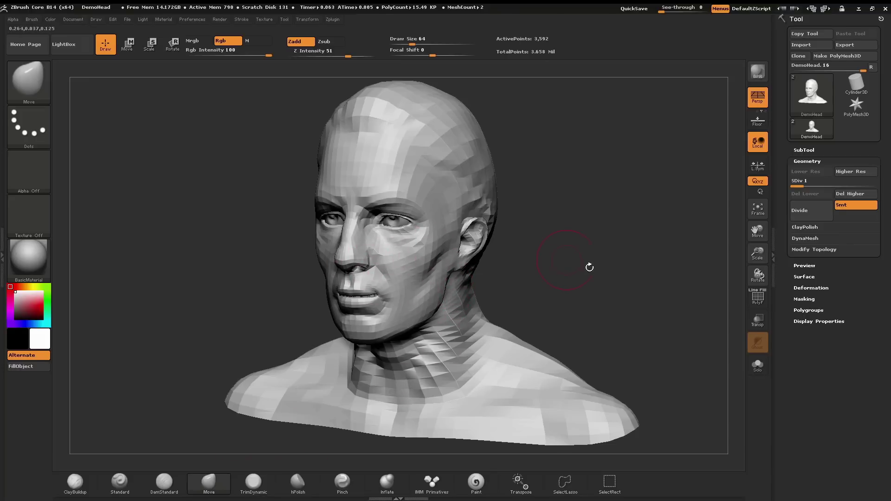
pyautogui.press('s')
pyautogui.moveTo(591, 265); pyautogui.dragTo(590, 265)
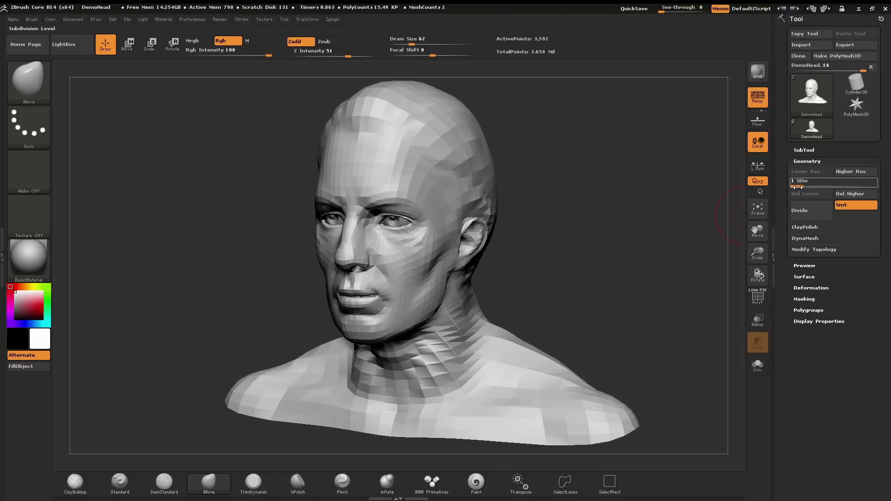
pyautogui.moveTo(563, 296)
pyautogui.mouseDown()
pyautogui.moveTo(572, 312)
pyautogui.moveTo(432, 250)
pyautogui.mouseUp()
pyautogui.press('ctrl')
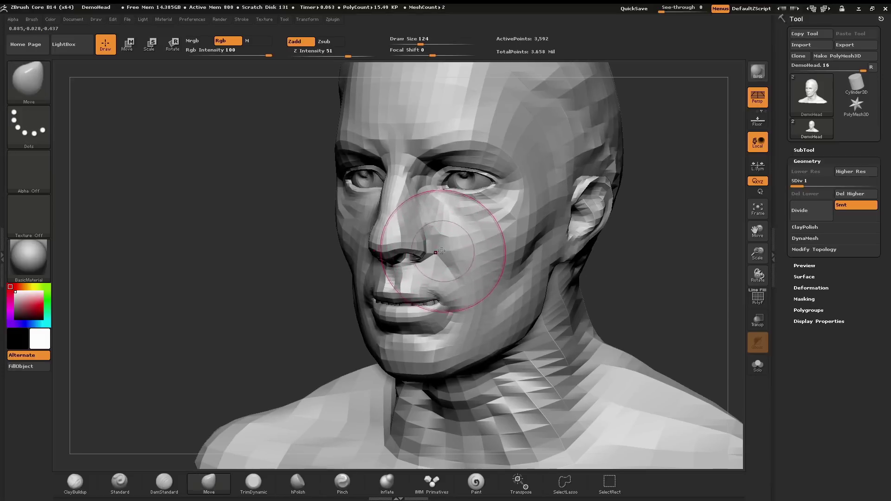
pyautogui.moveTo(424, 200)
pyautogui.mouseDown()
pyautogui.moveTo(392, 245)
pyautogui.moveTo(388, 232)
pyautogui.mouseUp()
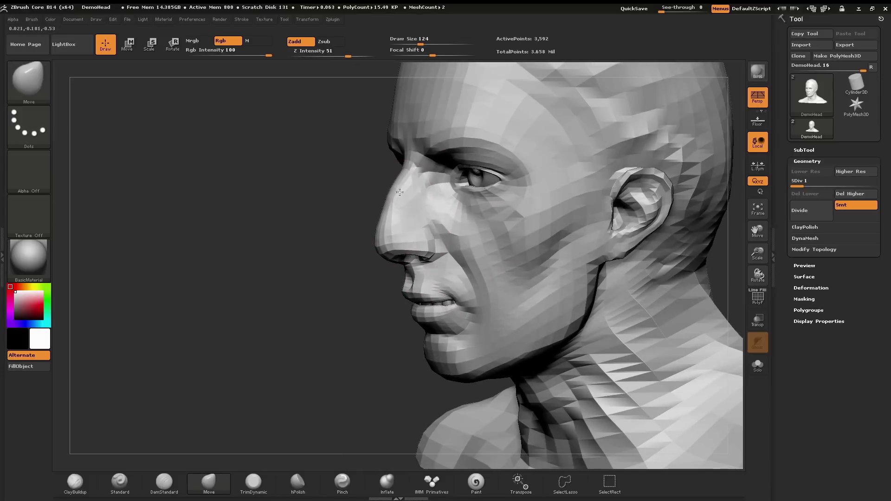
pyautogui.moveTo(398, 200)
pyautogui.mouseDown()
pyautogui.moveTo(381, 252)
pyautogui.moveTo(420, 245)
pyautogui.mouseUp()
pyautogui.moveTo(334, 241); pyautogui.dragTo(446, 251)
pyautogui.moveTo(366, 250); pyautogui.dragTo(528, 258)
# - Back at the top level, round the nose bridge and undo a trial jaw and chin pull
pyautogui.moveTo(808, 184); pyautogui.dragTo(871, 184)
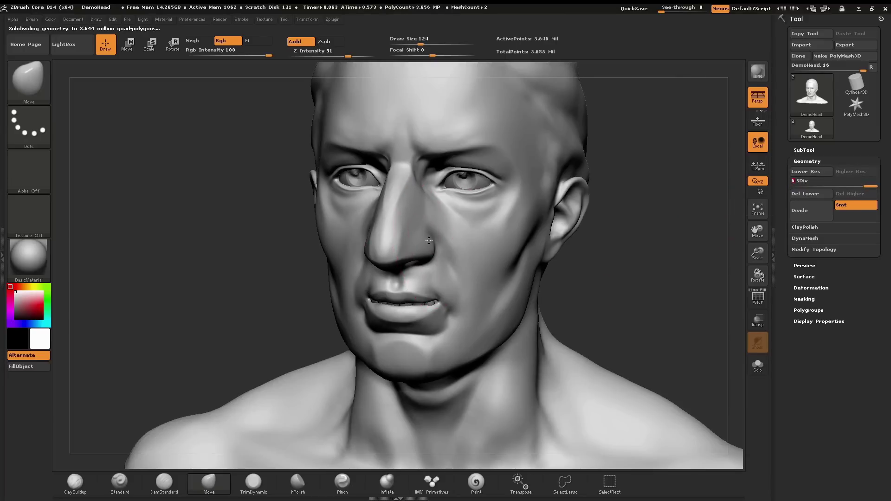
pyautogui.moveTo(442, 236); pyautogui.dragTo(407, 200)
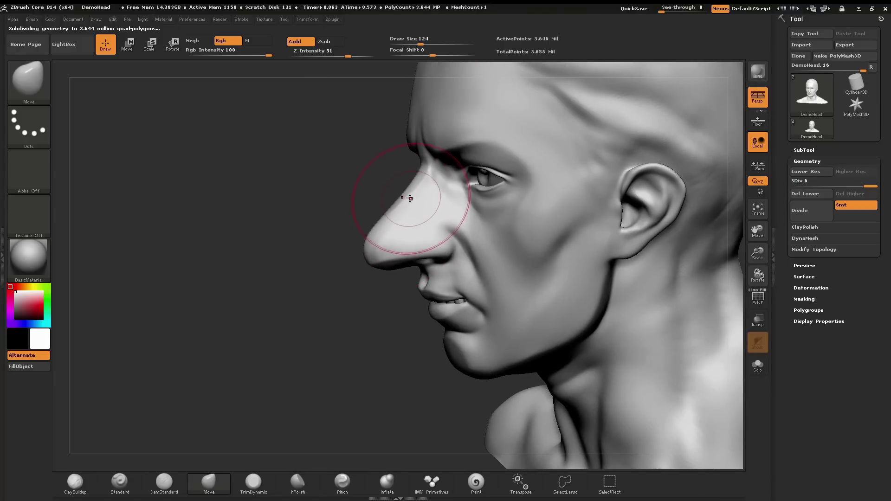
pyautogui.moveTo(406, 201); pyautogui.dragTo(400, 229)
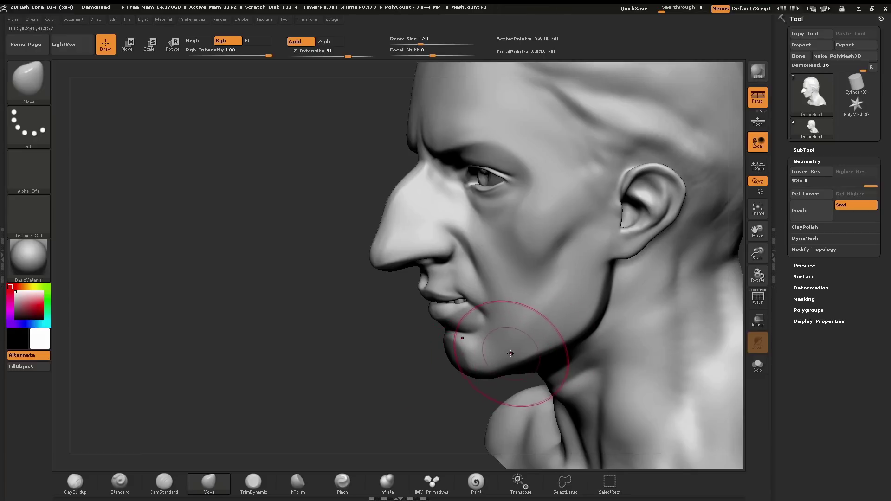
pyautogui.press('s')
pyautogui.moveTo(508, 354); pyautogui.dragTo(513, 354)
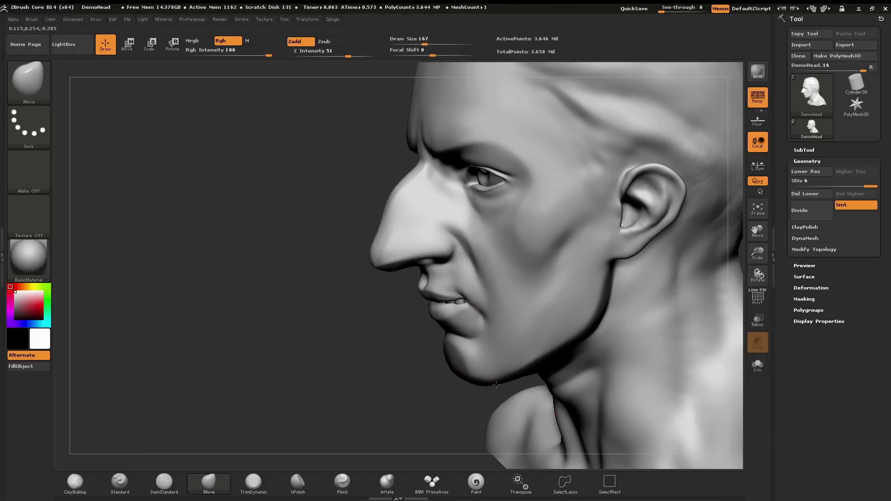
pyautogui.moveTo(499, 403)
pyautogui.mouseDown()
pyautogui.moveTo(506, 434)
pyautogui.moveTo(505, 407)
pyautogui.mouseUp()
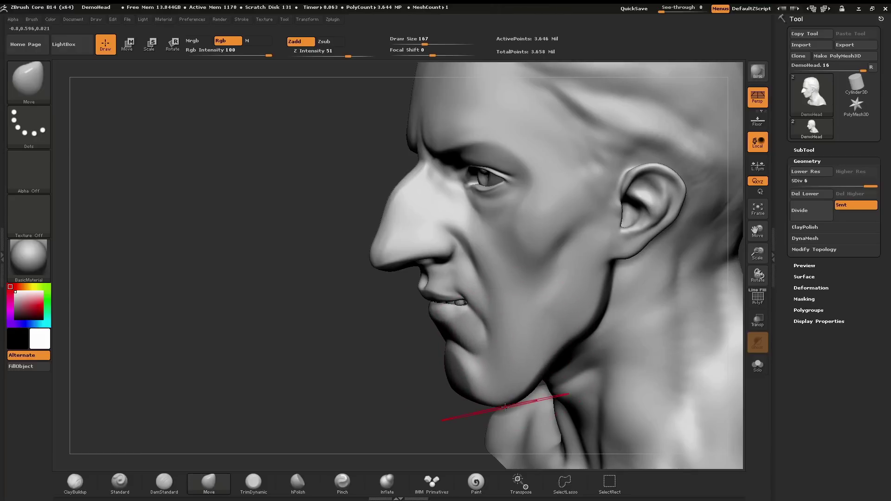
pyautogui.press('ctrl')
pyautogui.hotkey('ctrl', 'z')
# - Push the jaw outward at SDiv 1, check it up to SDiv 4, then return to SDiv 1
pyautogui.press('shift')
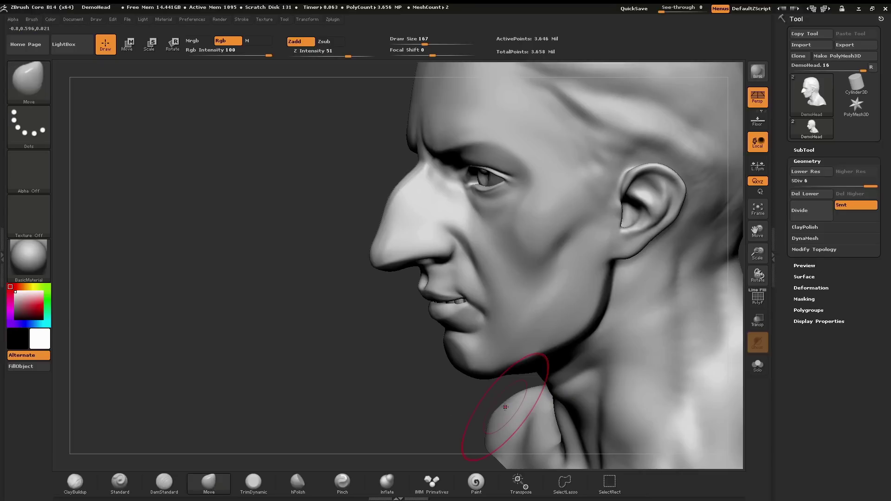
pyautogui.hotkey('shift', 'd')
pyautogui.hotkey('shift', 'd')
pyautogui.hotkey('shift', 'd')
pyautogui.hotkey('shift', 'd')
pyautogui.hotkey('shift', 'd')
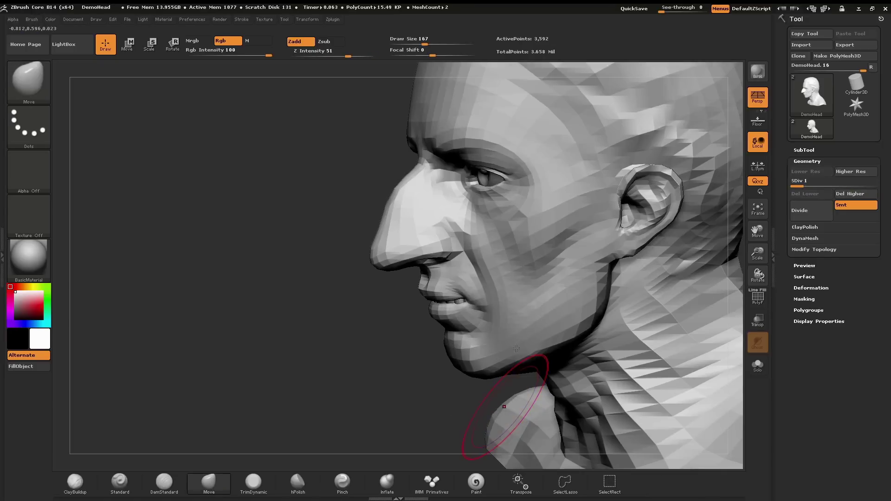
pyautogui.moveTo(517, 328)
pyautogui.mouseDown()
pyautogui.moveTo(456, 369)
pyautogui.moveTo(478, 348)
pyautogui.moveTo(586, 315)
pyautogui.mouseUp()
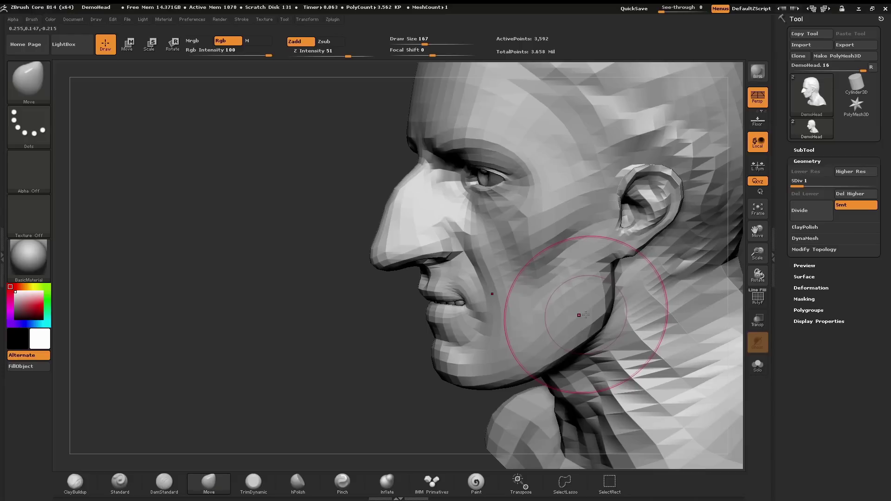
pyautogui.press('d')
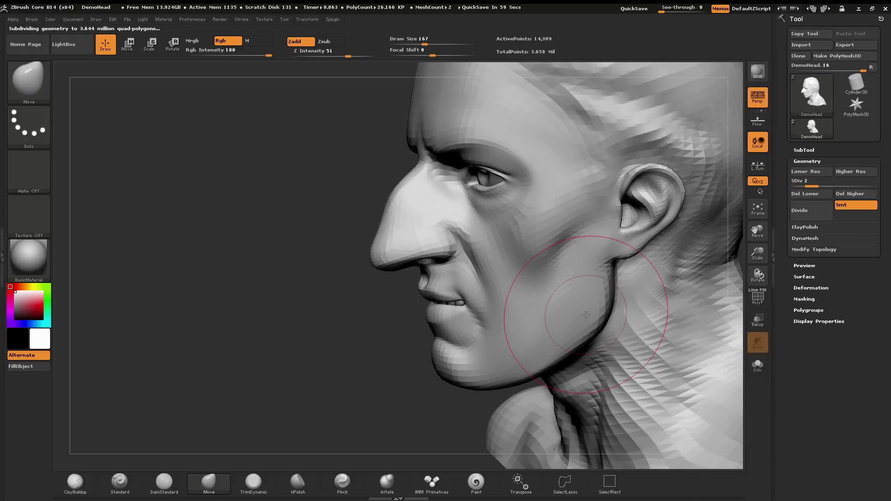
pyautogui.press('d')
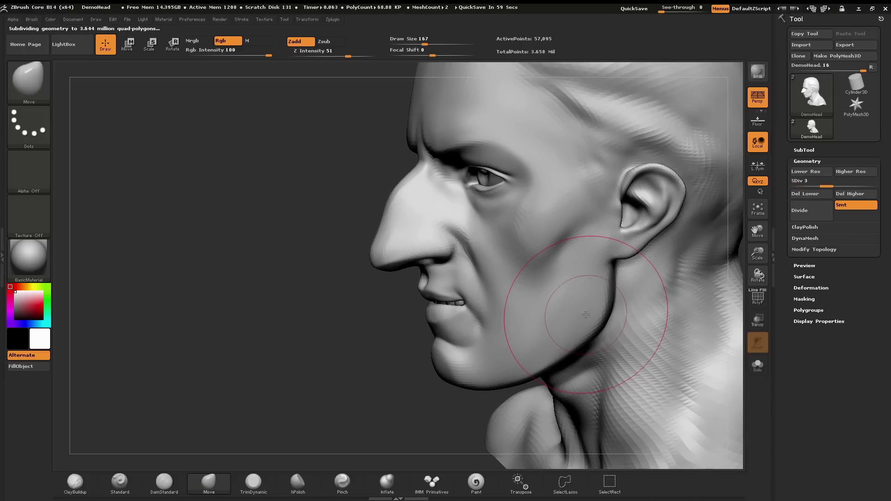
pyautogui.press('d')
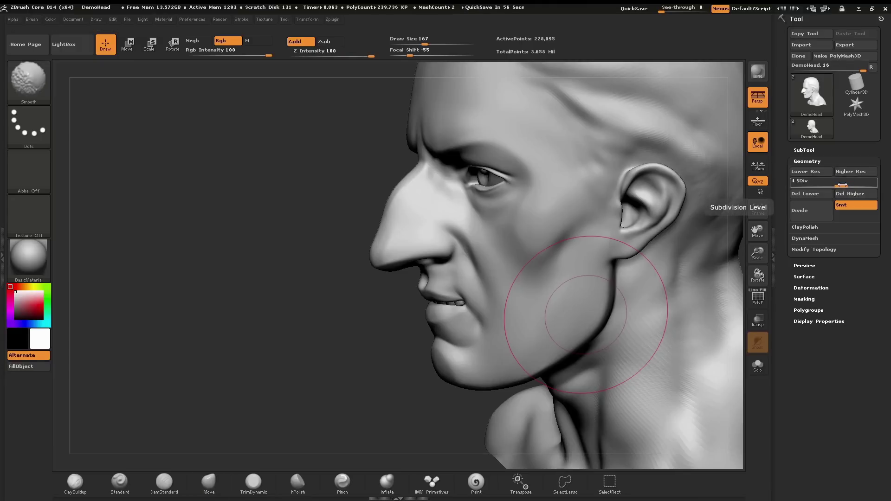
pyautogui.hotkey('shift', 'd')
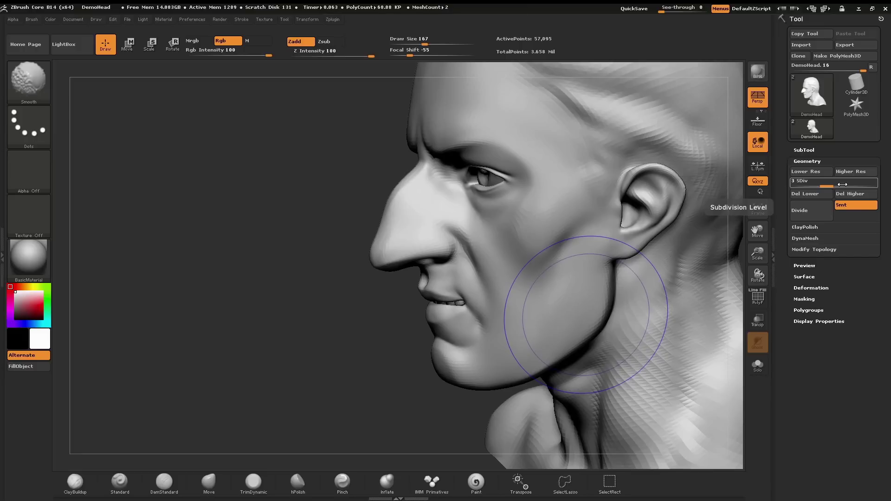
pyautogui.hotkey('shift', 'd')
pyautogui.hotkey('shift', 'd')
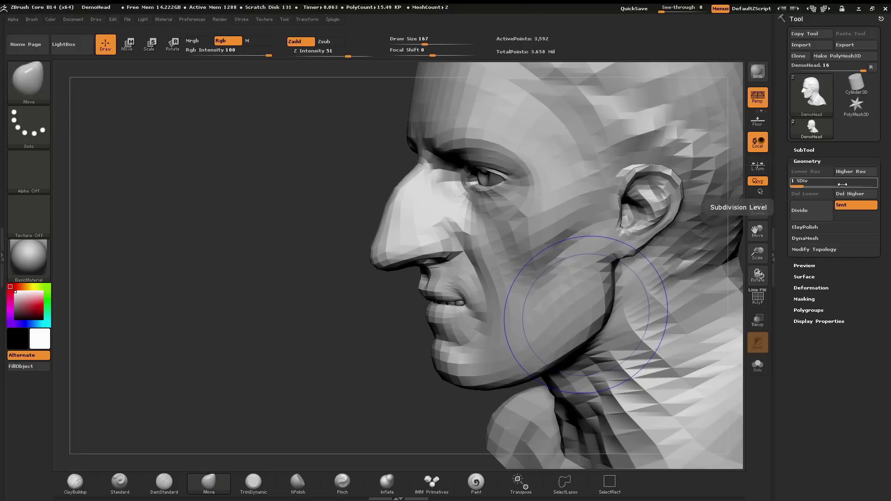
# - Raise to SDiv 6, frame the head in three-quarter view and set Draw Size to 39
pyautogui.press('d')
pyautogui.press('d')
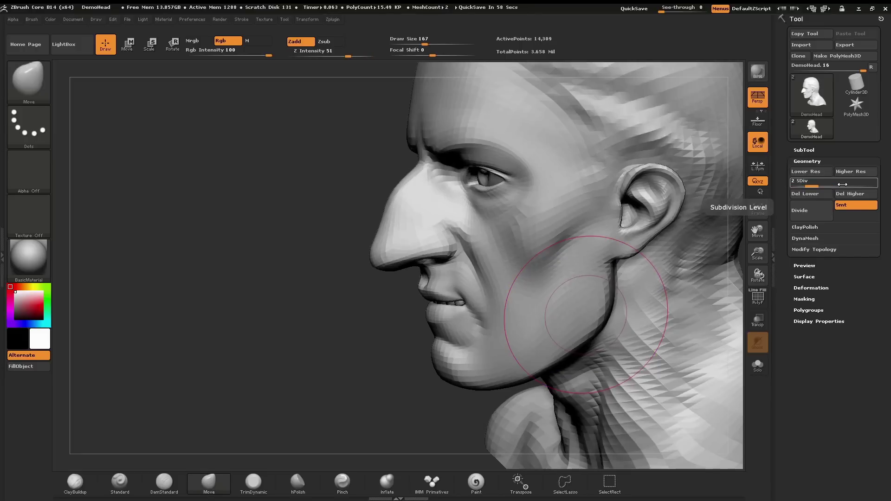
pyautogui.press('d')
pyautogui.press('d')
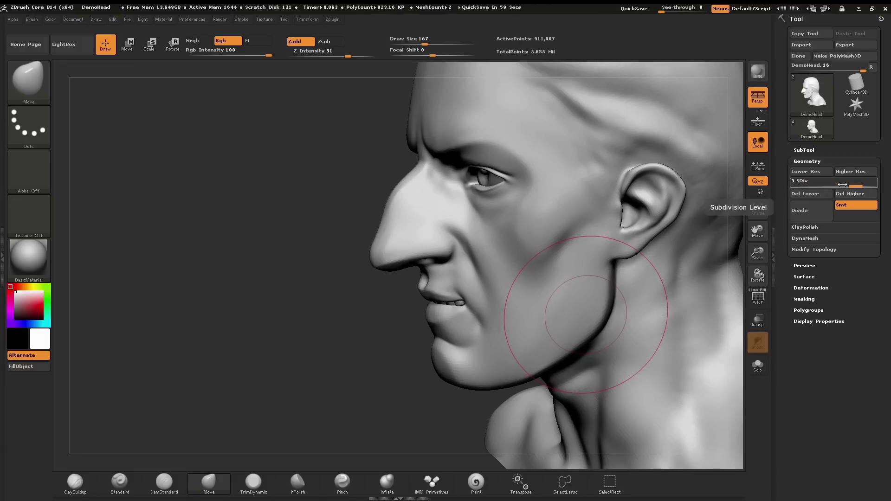
pyautogui.press('d')
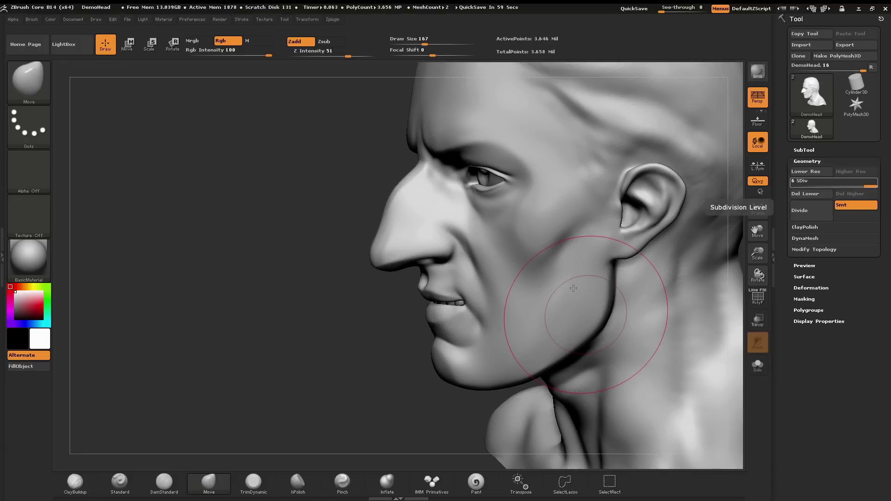
pyautogui.press('f')
pyautogui.moveTo(590, 283); pyautogui.dragTo(570, 267, button='right')
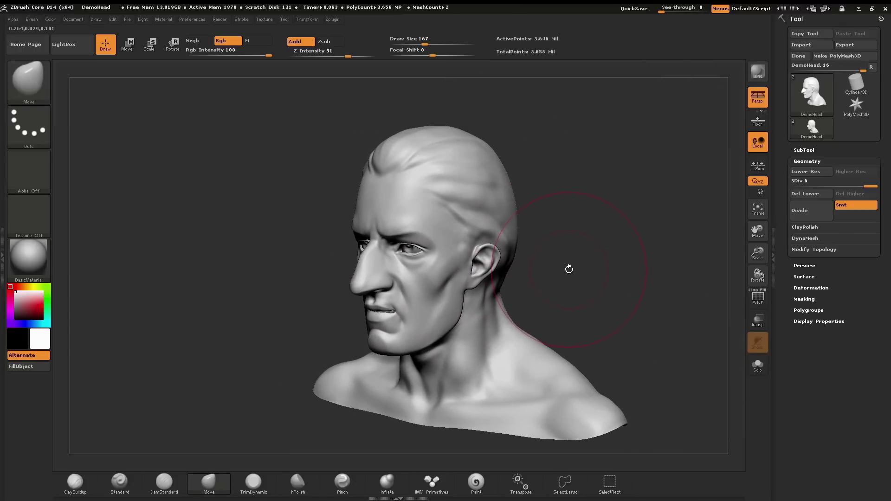
pyautogui.press('s')
pyautogui.moveTo(568, 267); pyautogui.dragTo(552, 268)
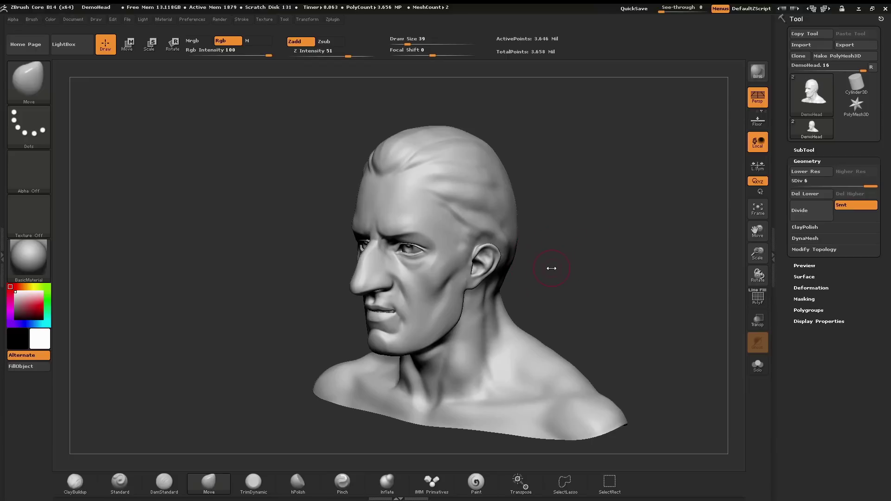
# - Set up the Standard brush with a DragRect stroke and browse the alpha library to Alpha 10
pyautogui.click(123, 483)
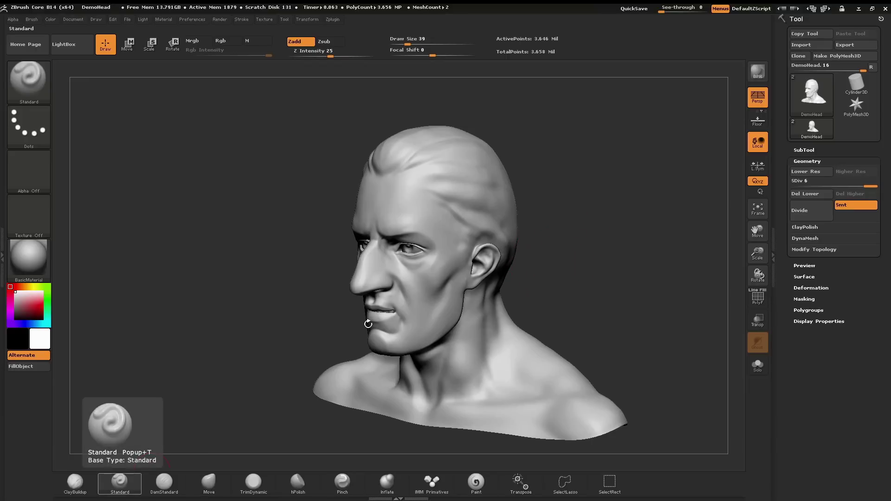
pyautogui.click(41, 125)
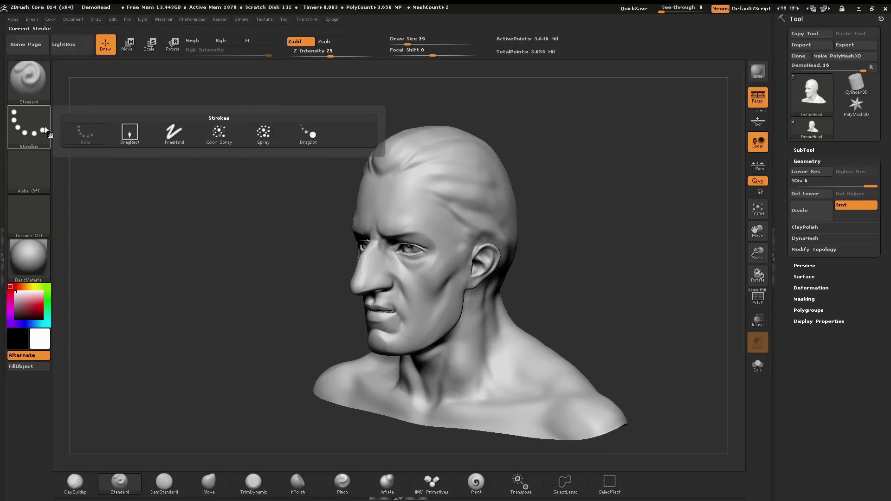
pyautogui.click(135, 134)
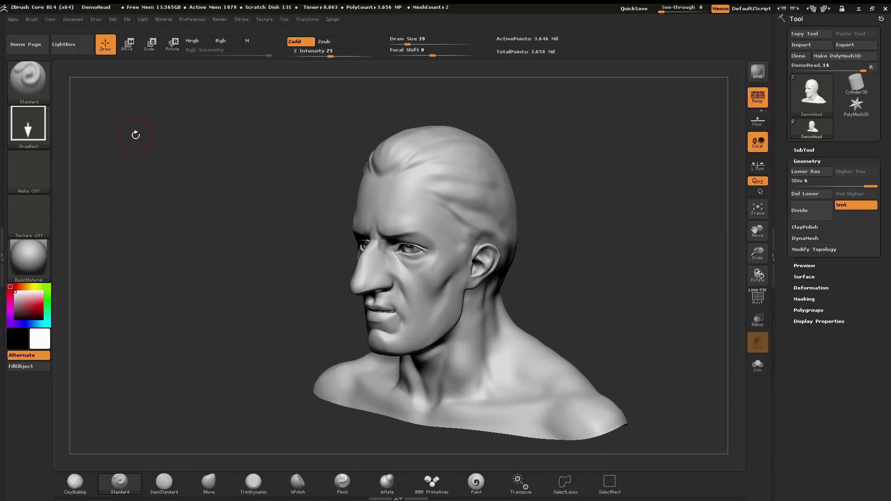
pyautogui.click(36, 176)
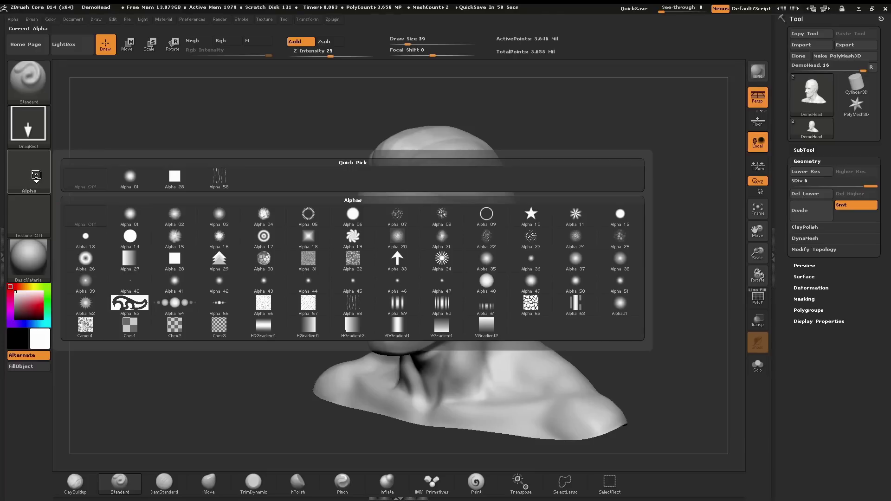
pyautogui.moveTo(538, 220)
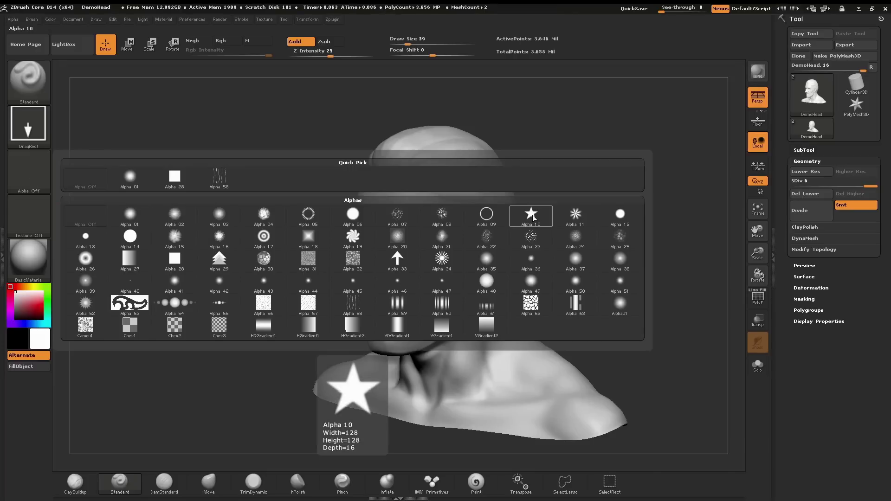
# - Pick the Alpha 10 star and stamp stars on the forehead, mirrored by X symmetry, and one cheek
pyautogui.click(533, 214)
pyautogui.moveTo(424, 223); pyautogui.dragTo(410, 209, button='right')
pyautogui.moveTo(404, 203); pyautogui.dragTo(425, 237)
pyautogui.moveTo(585, 305); pyautogui.dragTo(427, 302, button='right')
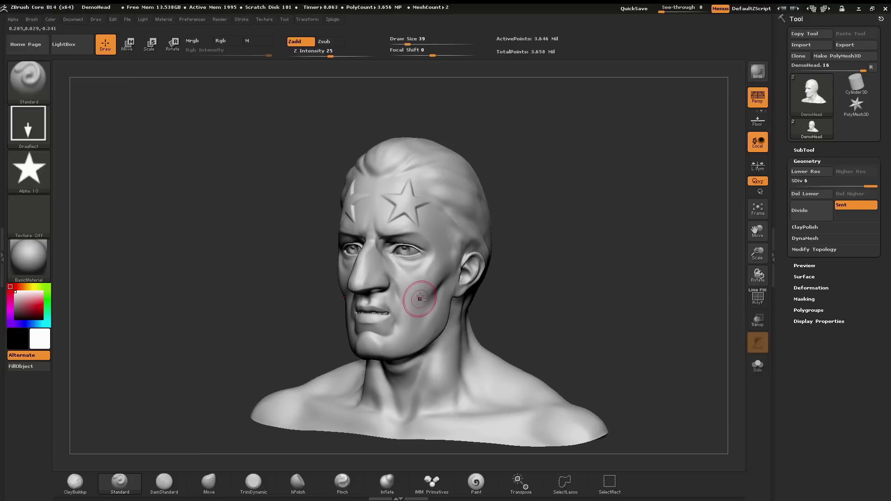
pyautogui.moveTo(422, 295); pyautogui.dragTo(449, 329)
pyautogui.moveTo(589, 290)
pyautogui.mouseDown(button='right')
pyautogui.moveTo(524, 292)
pyautogui.moveTo(596, 295)
pyautogui.moveTo(573, 298)
pyautogui.moveTo(624, 259)
pyautogui.moveTo(595, 269)
pyautogui.mouseUp(button='right')
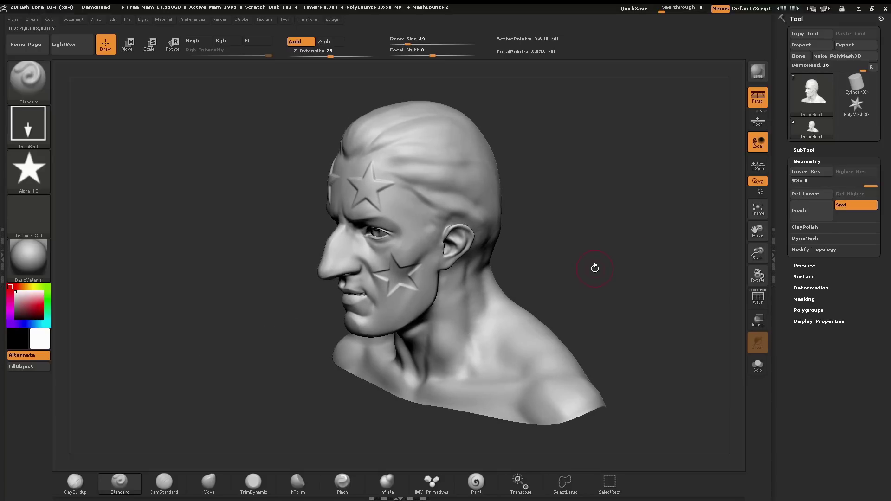
# - Step down from SDiv 6 to SDiv 1, sculpt on the right cheek, then go up to SDiv 2
pyautogui.hotkey('shift', 'd')
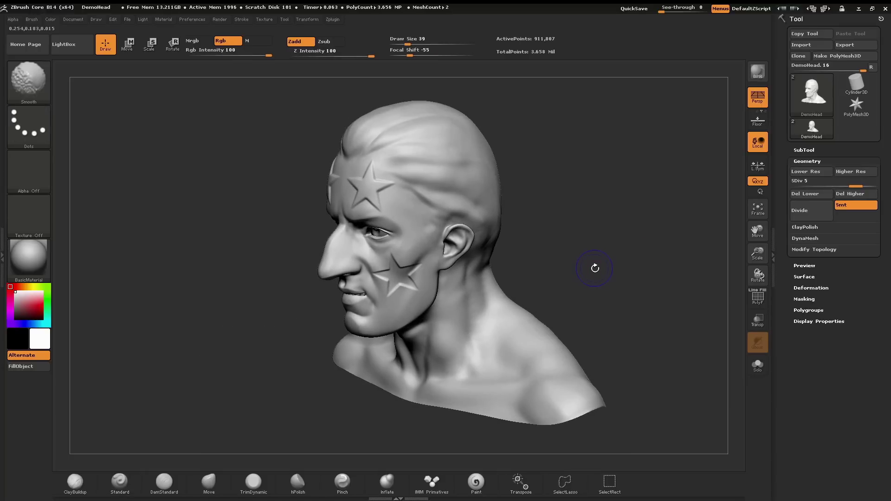
pyautogui.hotkey('shift', 'd')
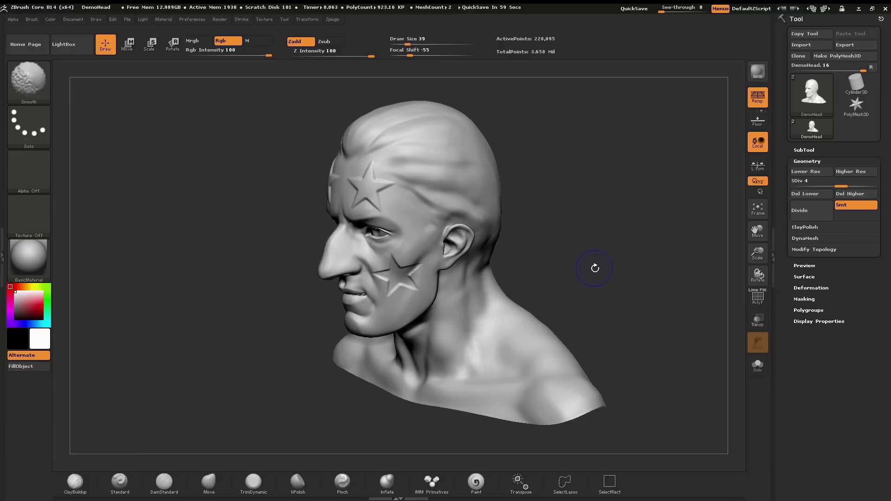
pyautogui.hotkey('shift', 'd')
pyautogui.hotkey('shift', 'd')
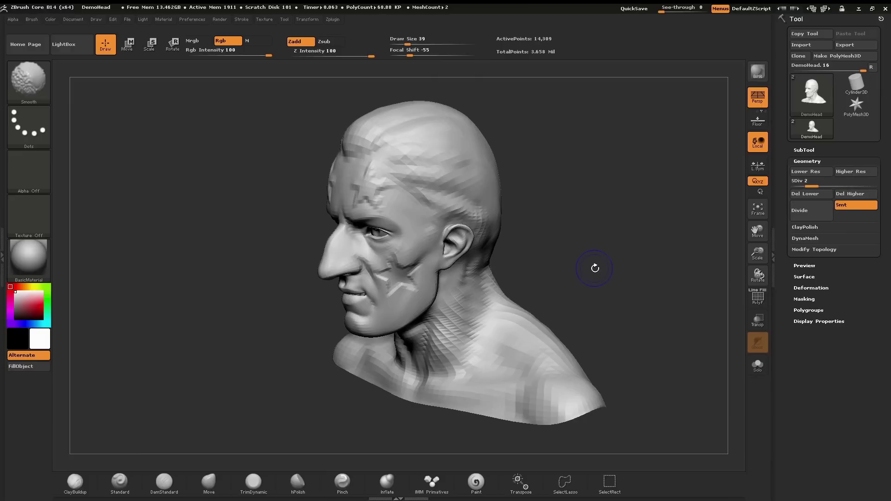
pyautogui.hotkey('shift', 'd')
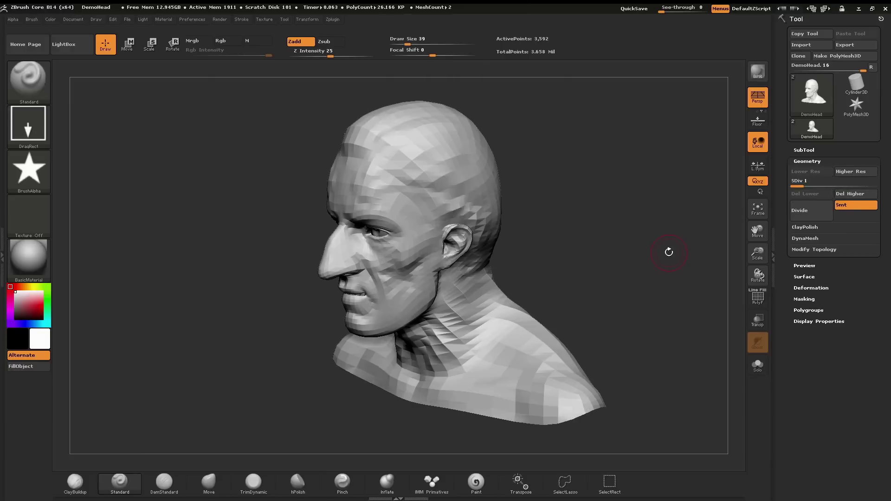
pyautogui.moveTo(364, 182); pyautogui.dragTo(374, 175, button='right')
pyautogui.moveTo(408, 274); pyautogui.dragTo(390, 302)
pyautogui.moveTo(408, 258); pyautogui.dragTo(373, 286)
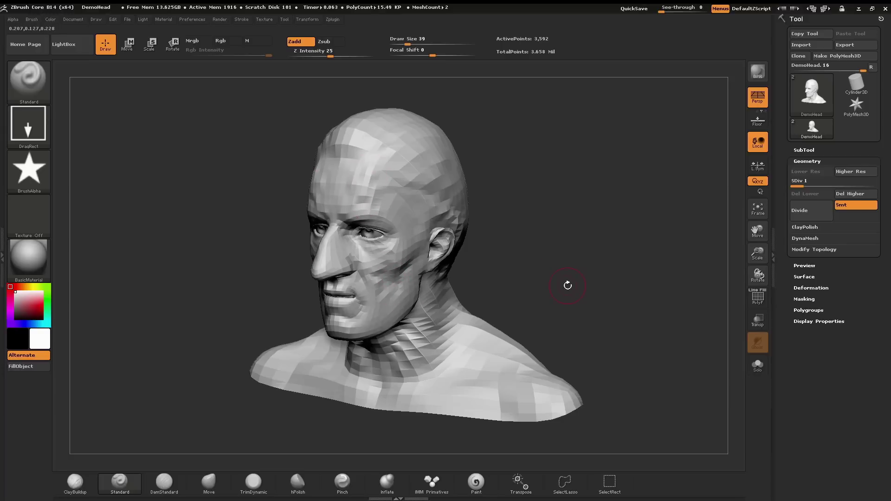
pyautogui.press('d')
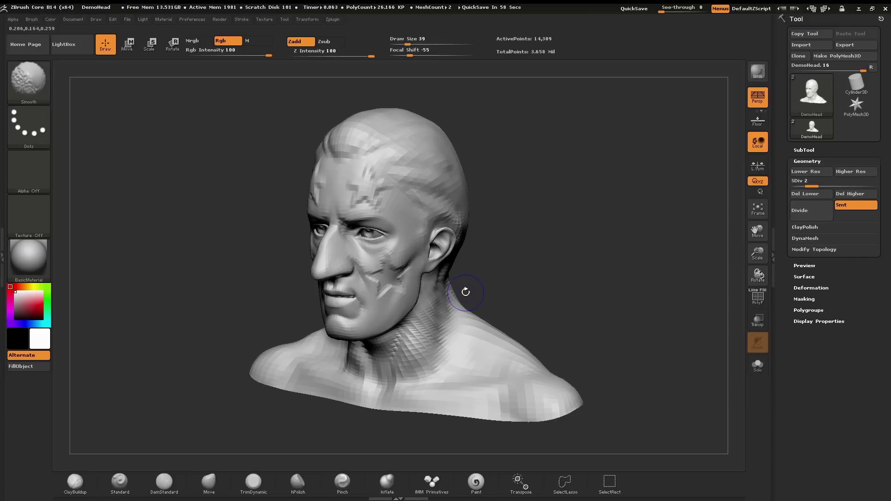
# - At SDiv 1, use the Move brush at Draw Size 158 to pull the nose, upper lip and jaw down
pyautogui.hotkey('shift', 'd')
pyautogui.press('b')
pyautogui.press('m')
pyautogui.press('v')
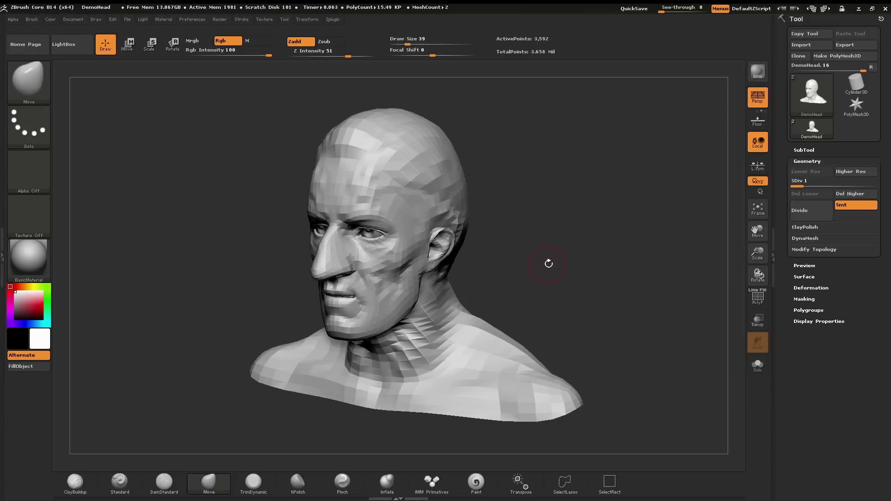
pyautogui.press('s')
pyautogui.moveTo(545, 268)
pyautogui.mouseDown()
pyautogui.moveTo(571, 269)
pyautogui.moveTo(443, 274)
pyautogui.moveTo(408, 328)
pyautogui.moveTo(379, 337)
pyautogui.mouseUp()
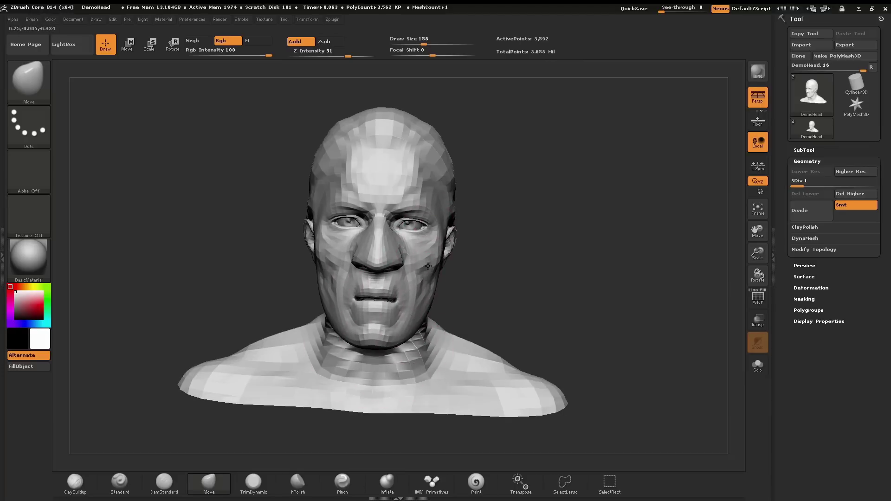
pyautogui.moveTo(438, 195); pyautogui.dragTo(439, 189)
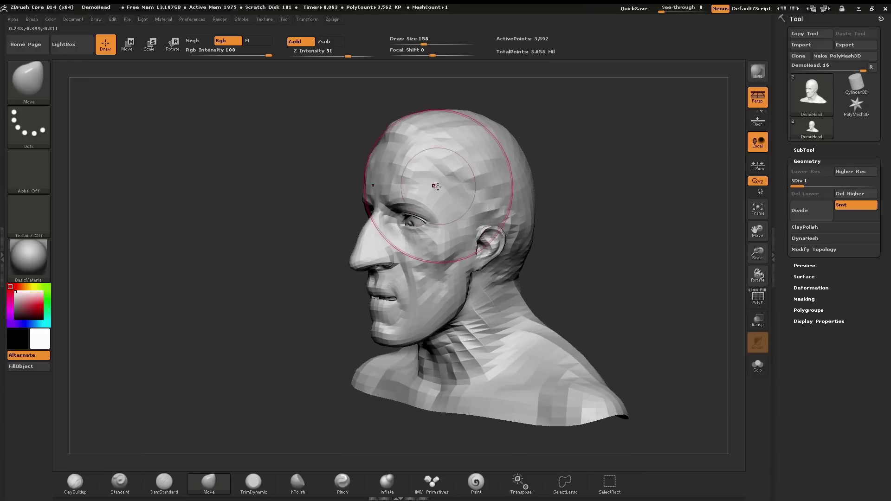
pyautogui.moveTo(386, 273); pyautogui.dragTo(381, 290)
pyautogui.moveTo(485, 261); pyautogui.dragTo(557, 274)
pyautogui.moveTo(623, 266); pyautogui.dragTo(621, 223)
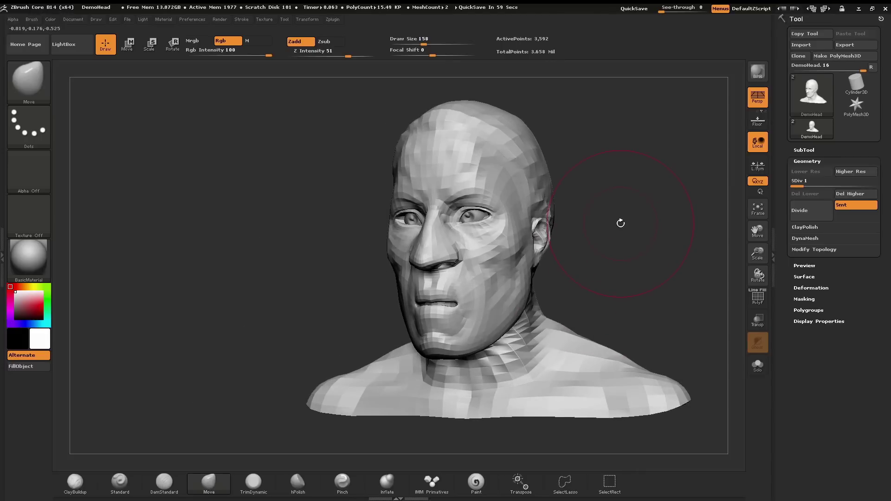
# - Step the reshaped bust up through SDiv 3, 4 and 5 to SDiv 6 (3.646 million points)
pyautogui.press('d')
pyautogui.press('d')
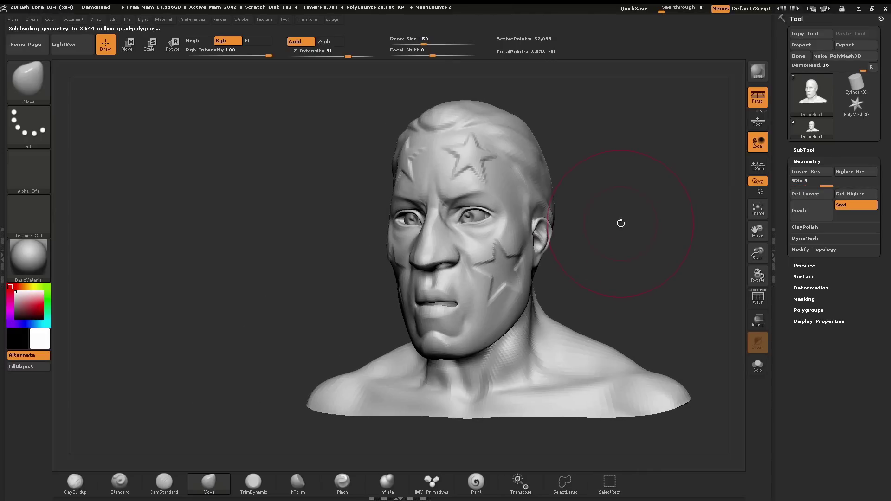
pyautogui.press('d')
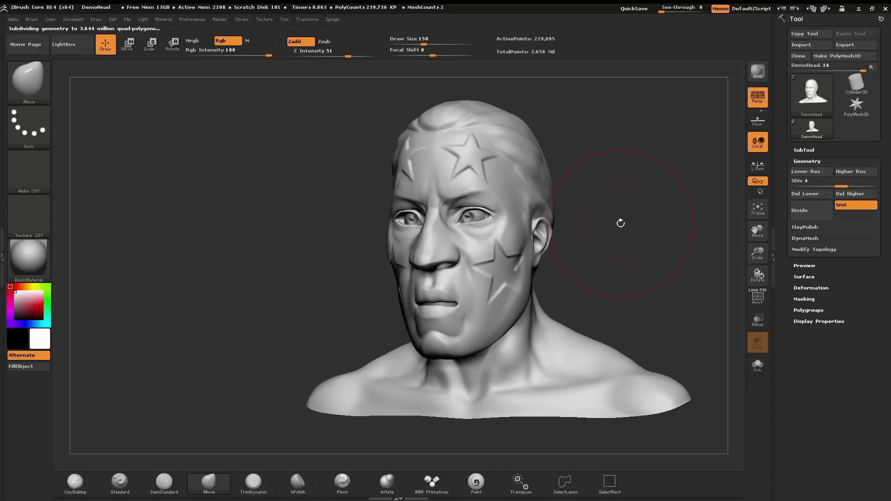
pyautogui.press('d')
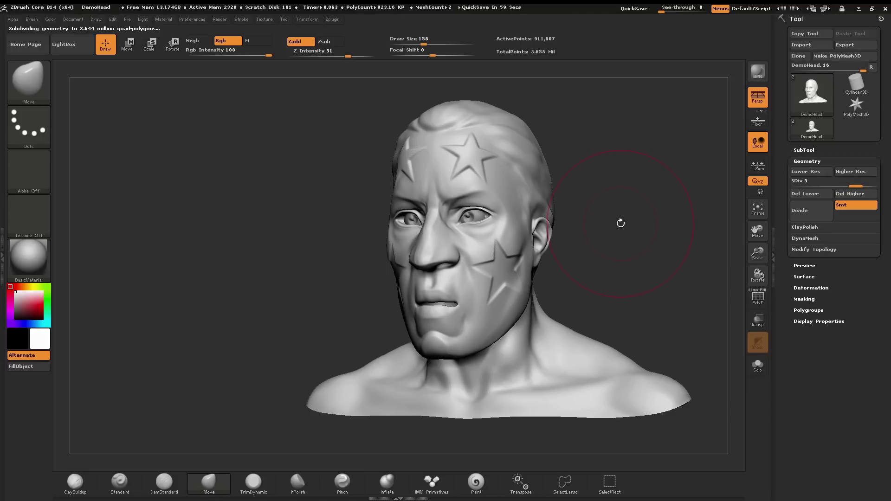
pyautogui.press('d')
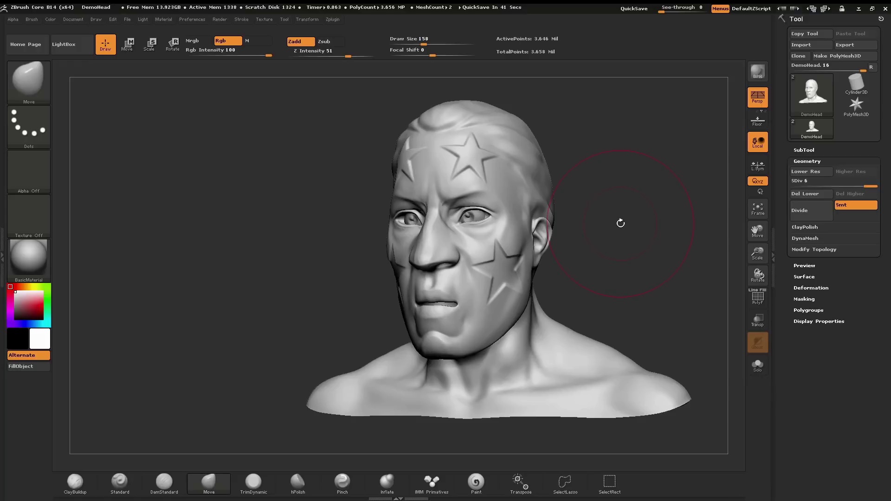
# - Expand the DynaMesh settings under Tool > Geometry for the DemoHead bust
pyautogui.click(813, 238)
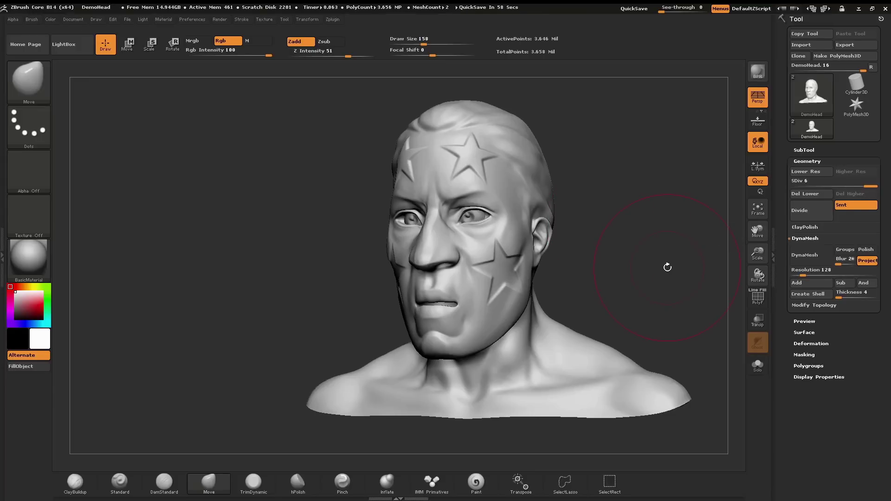
# - Drop DemoHead to SDiv 1, delete higher levels, then divide twice back to SDiv 3
pyautogui.moveTo(867, 183); pyautogui.dragTo(798, 184)
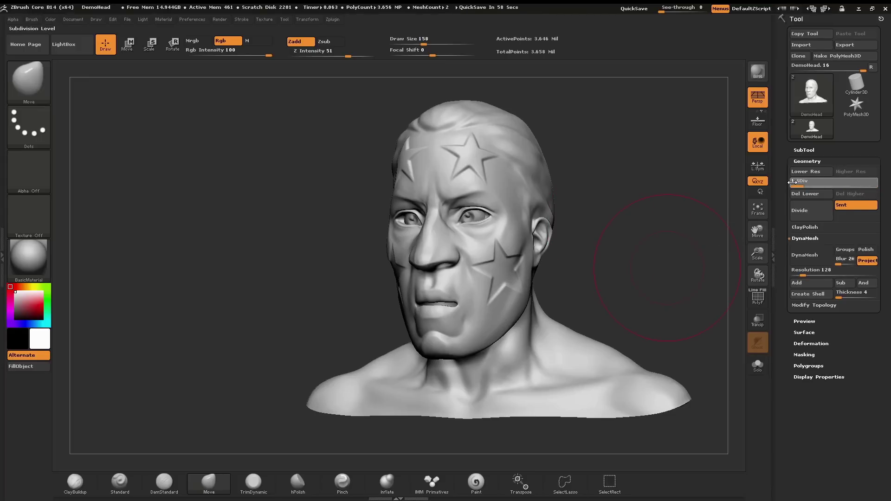
pyautogui.click(851, 195)
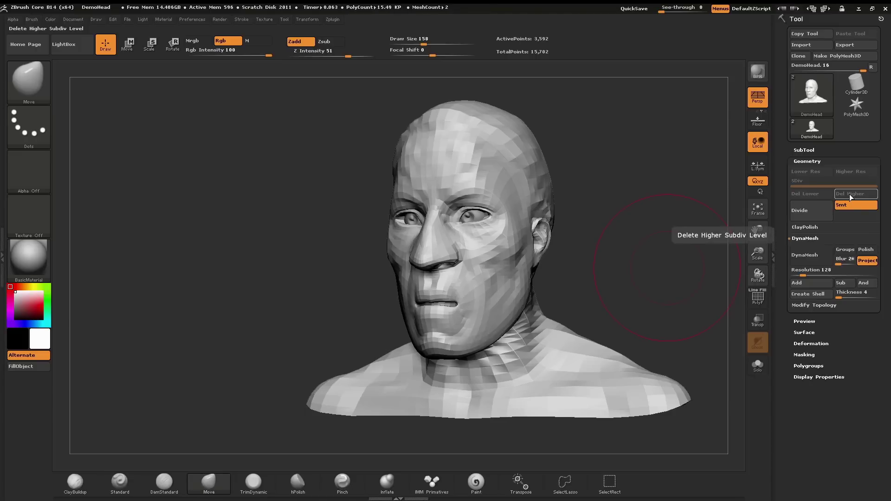
pyautogui.click(806, 213)
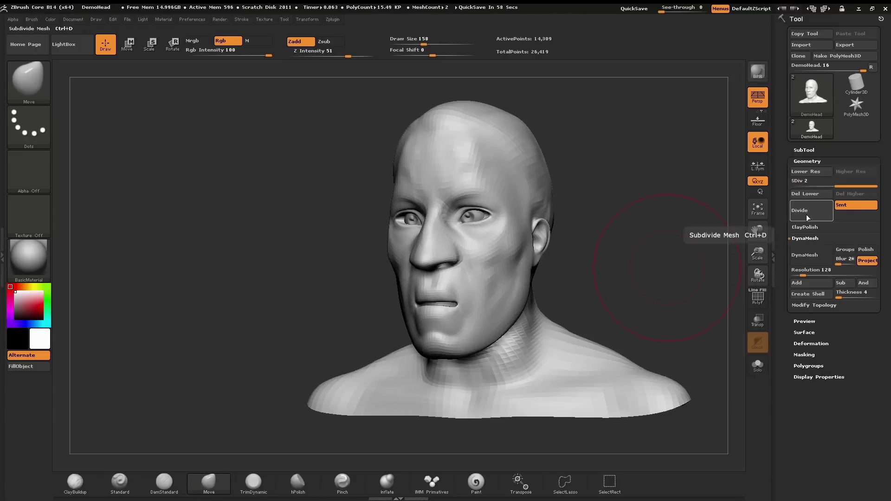
pyautogui.click(807, 213)
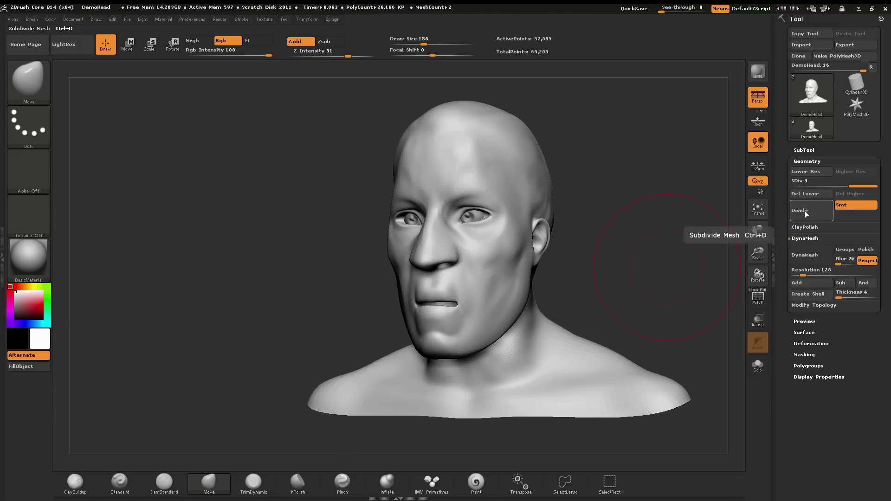